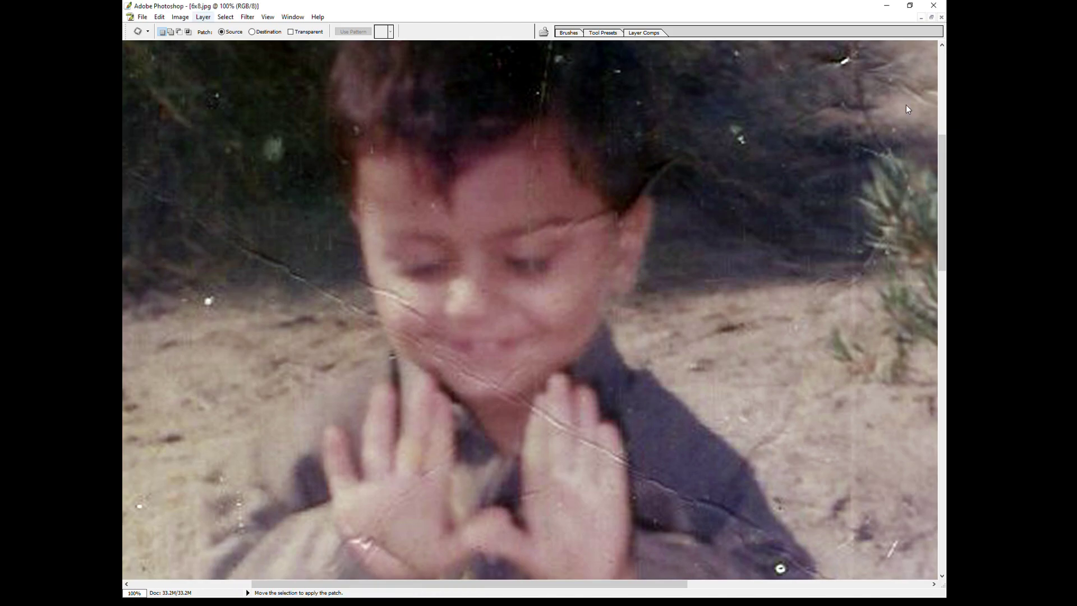
- Zoom in and patch the small scratches just left of the boy's nose
scroll(470, 256, up, 3)
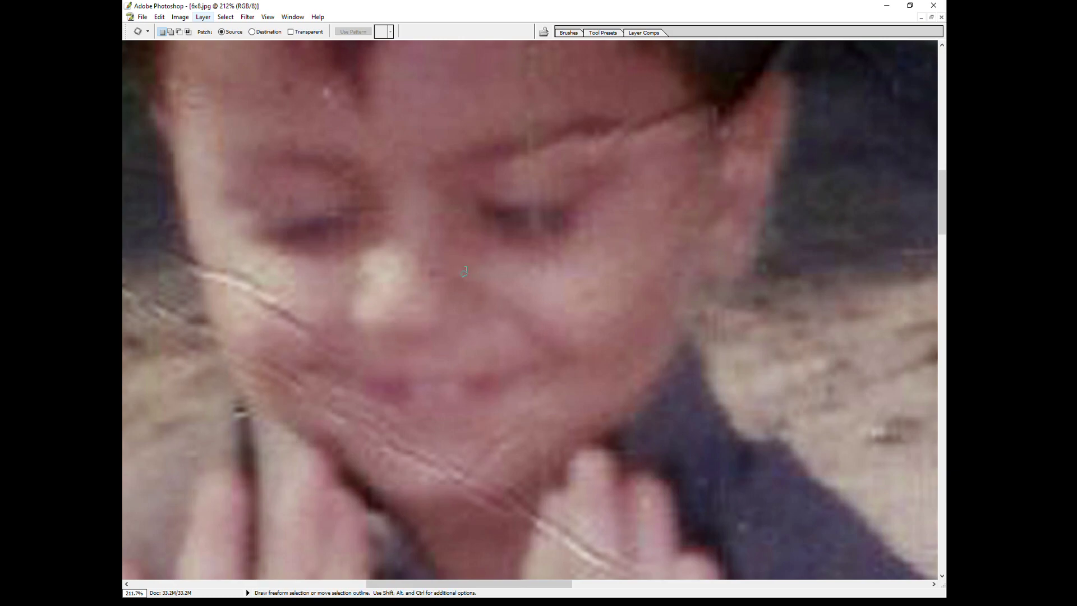
mouse_move(427, 261)
mouse_down()
mouse_move(454, 275)
mouse_move(408, 277)
mouse_up()
click(435, 246)
mouse_move(412, 278)
mouse_down()
mouse_move(397, 262)
mouse_move(416, 270)
mouse_move(401, 276)
mouse_up()
click(420, 247)
- Patch the scratch near the outer end of the boy's eyebrow
drag(572, 365, 555, 489)
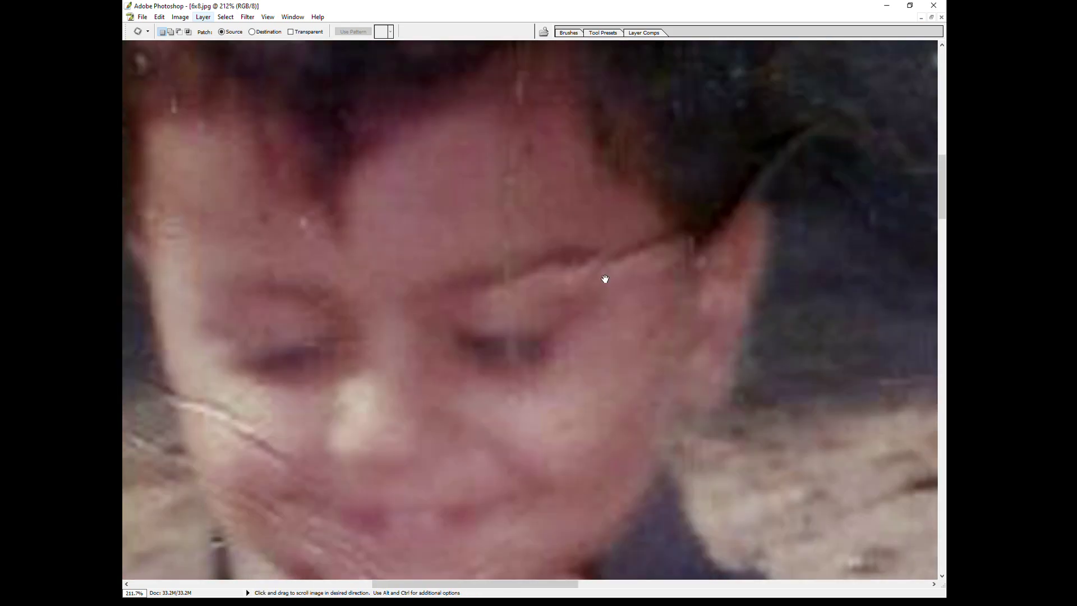
mouse_move(678, 227)
mouse_down()
mouse_move(637, 253)
mouse_move(652, 233)
mouse_move(611, 246)
mouse_move(591, 212)
mouse_move(616, 225)
mouse_move(600, 249)
mouse_move(613, 234)
mouse_move(642, 259)
mouse_move(663, 250)
mouse_move(651, 274)
mouse_move(646, 247)
mouse_move(599, 220)
mouse_up()
click(642, 234)
click(617, 224)
- Patch the scratches beside the eyebrow end and on the temple
mouse_move(652, 252)
mouse_down()
mouse_move(621, 245)
mouse_move(641, 242)
mouse_up()
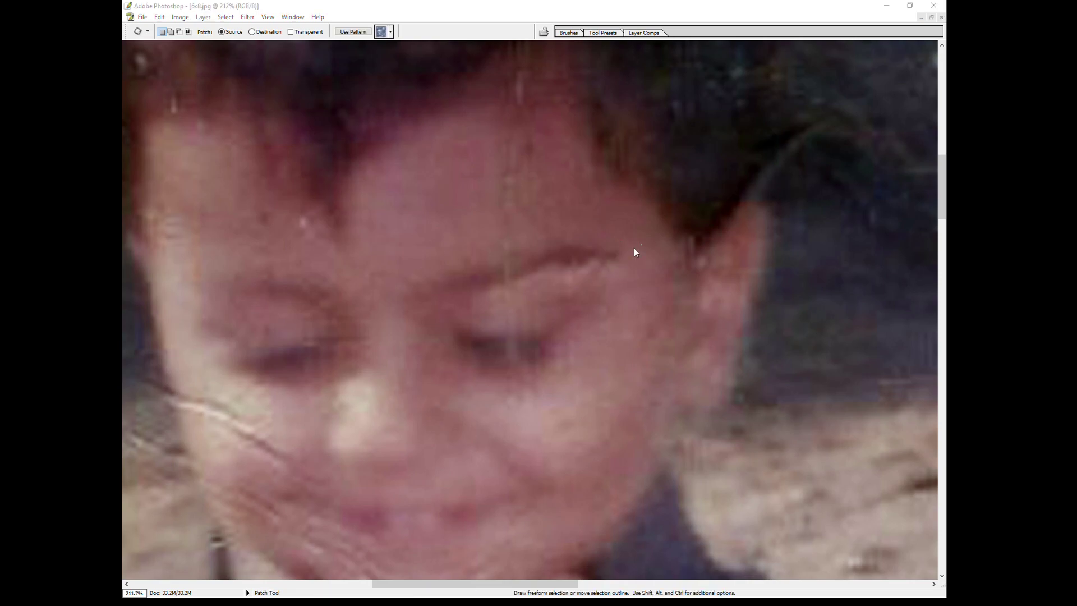
mouse_move(664, 297)
mouse_down()
mouse_move(643, 328)
mouse_move(638, 285)
mouse_move(662, 284)
mouse_up()
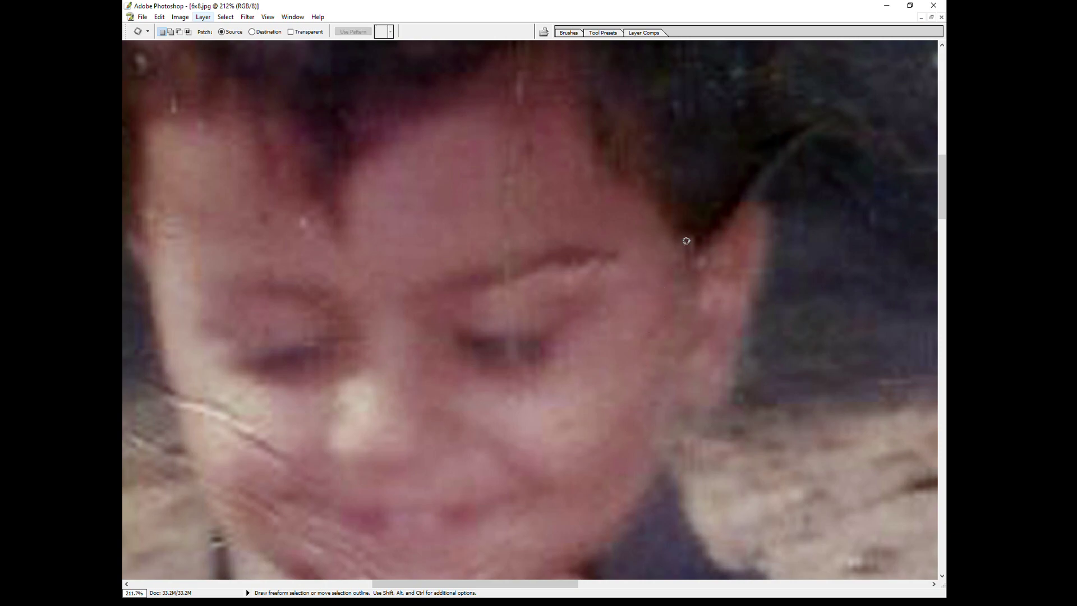
drag(686, 241, 682, 246)
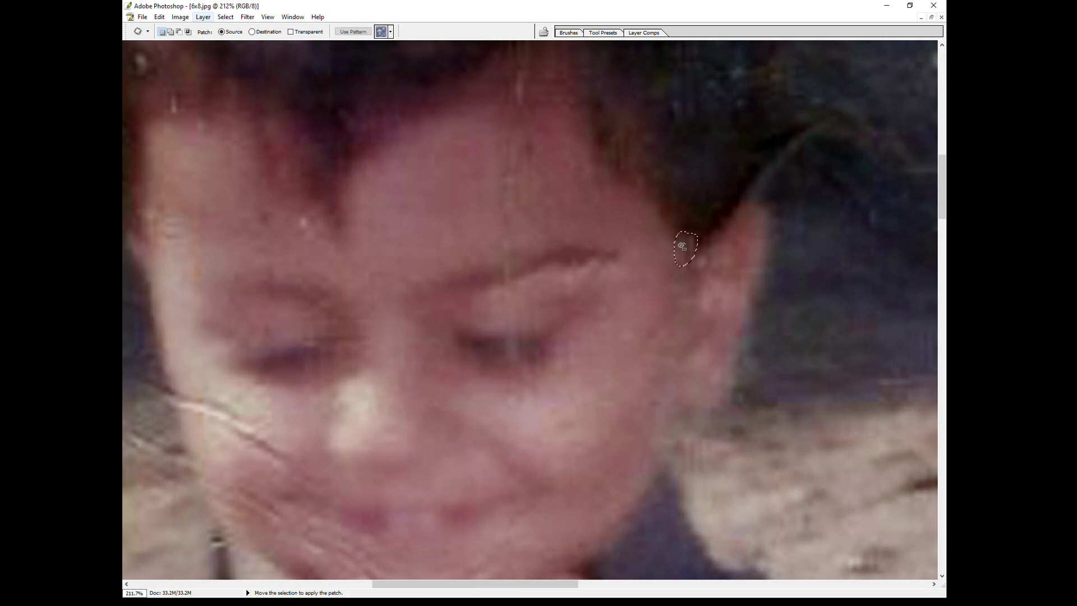
click(682, 246)
drag(644, 272, 653, 243)
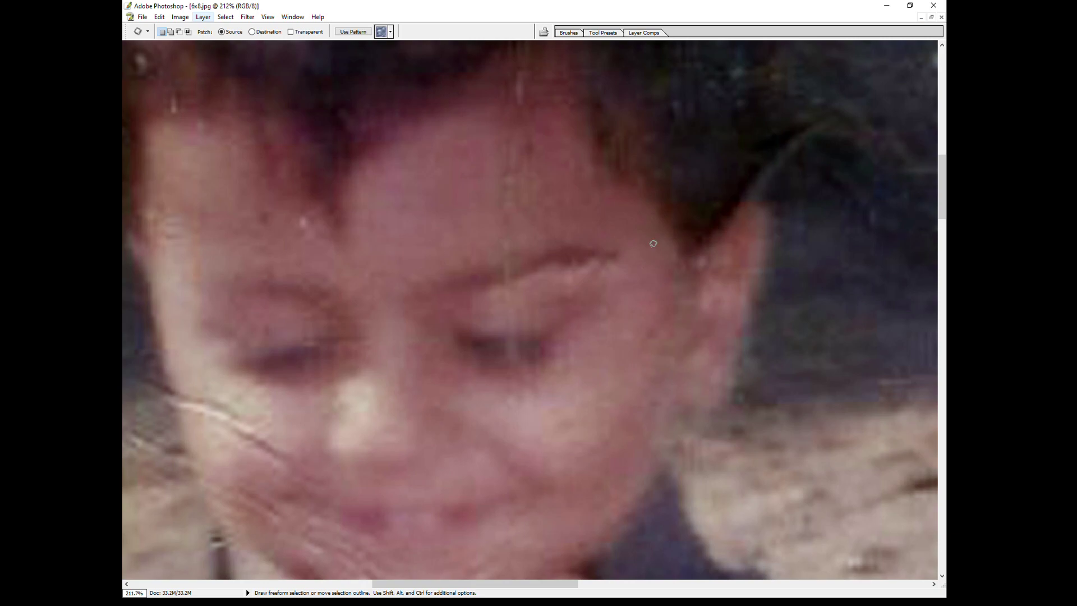
- Patch the scratch above the eyebrow's end and begin outlining the cheek scratch below the eye
scroll(641, 256, down, 1)
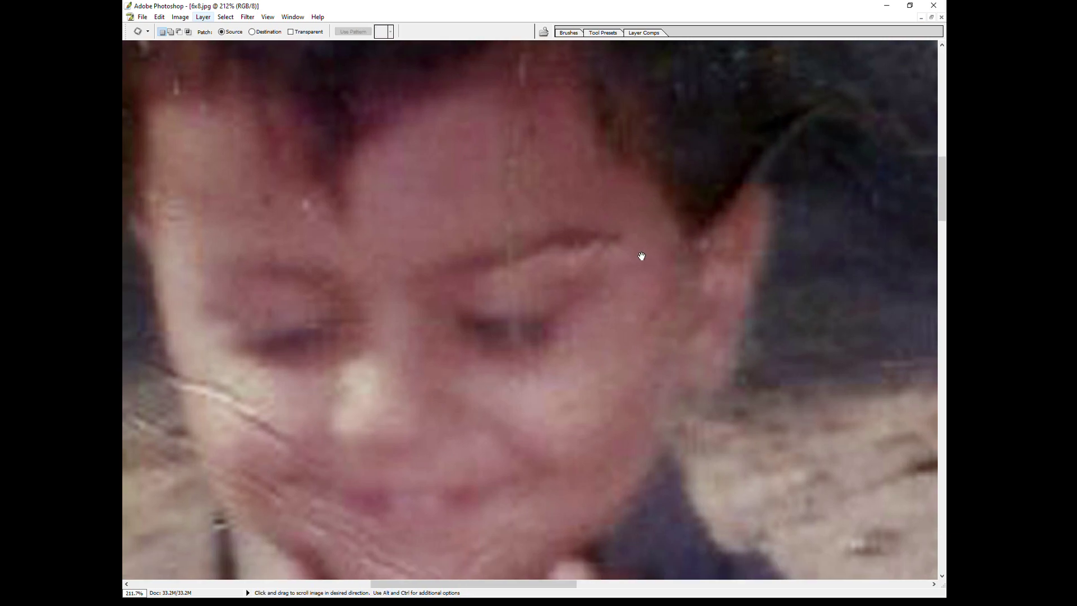
scroll(641, 256, down, 3)
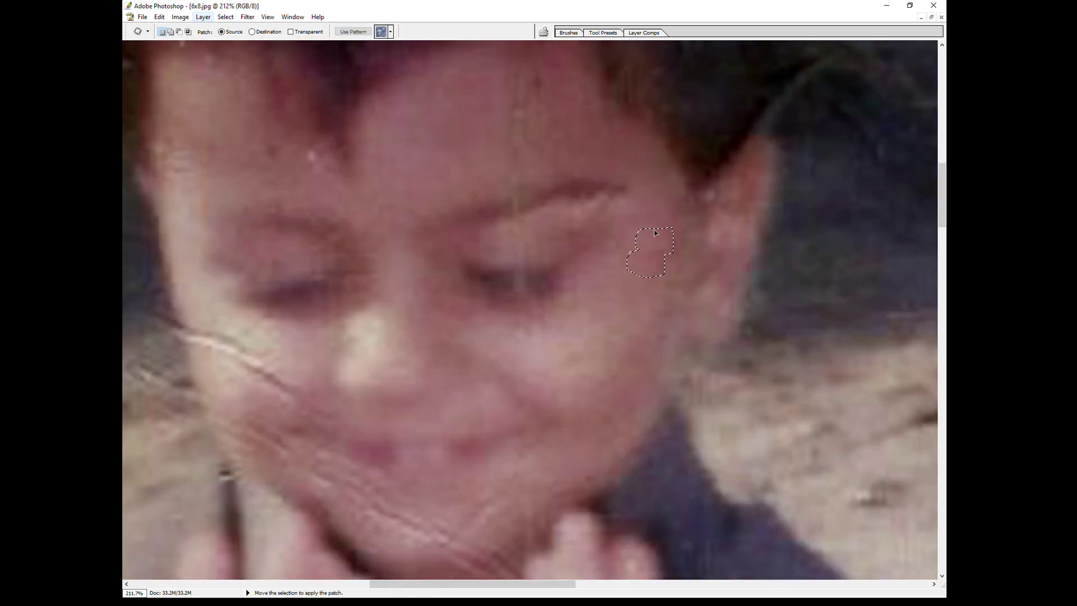
click(646, 201)
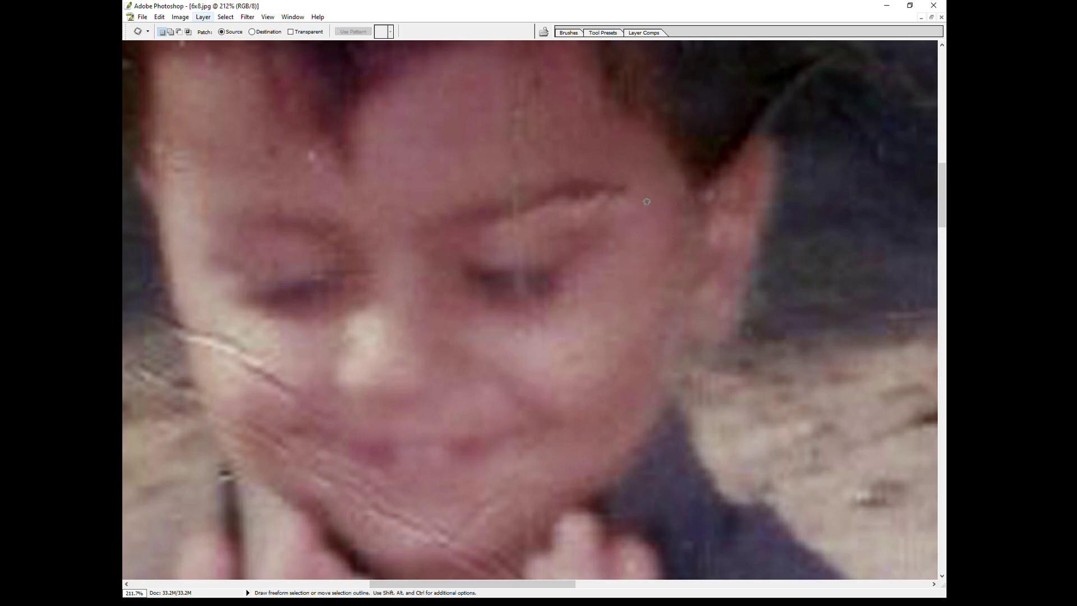
mouse_move(646, 201)
mouse_down()
mouse_move(628, 223)
mouse_move(661, 233)
mouse_up()
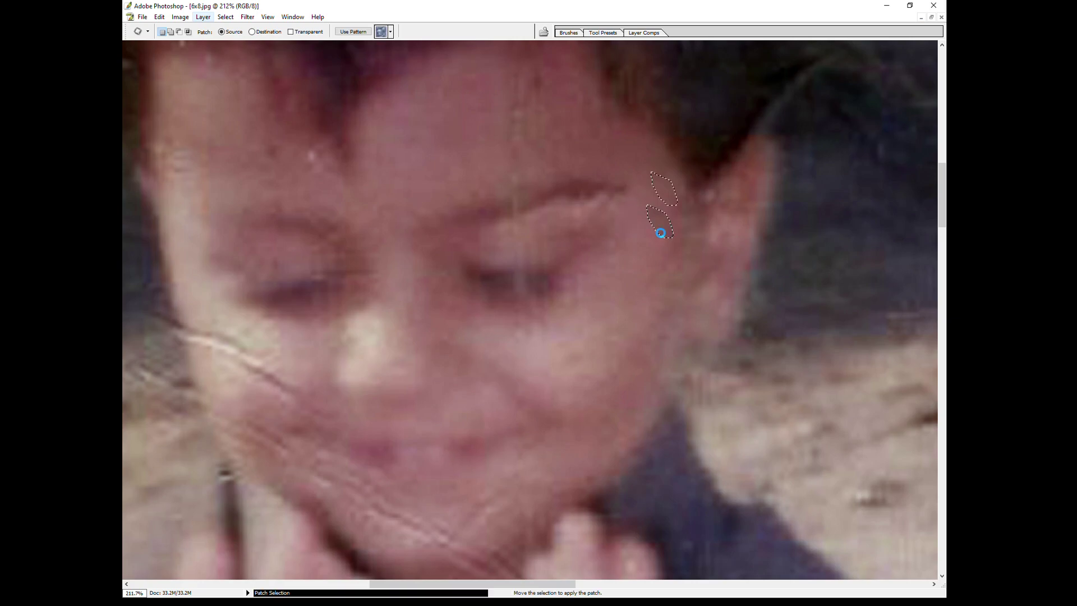
drag(606, 232, 613, 272)
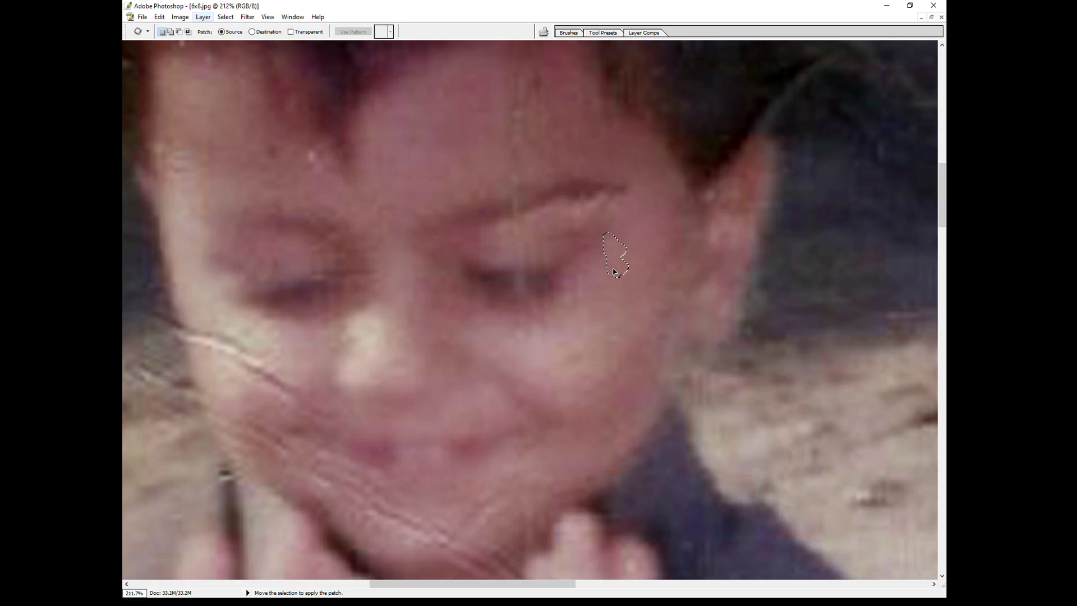
drag(416, 358, 376, 323)
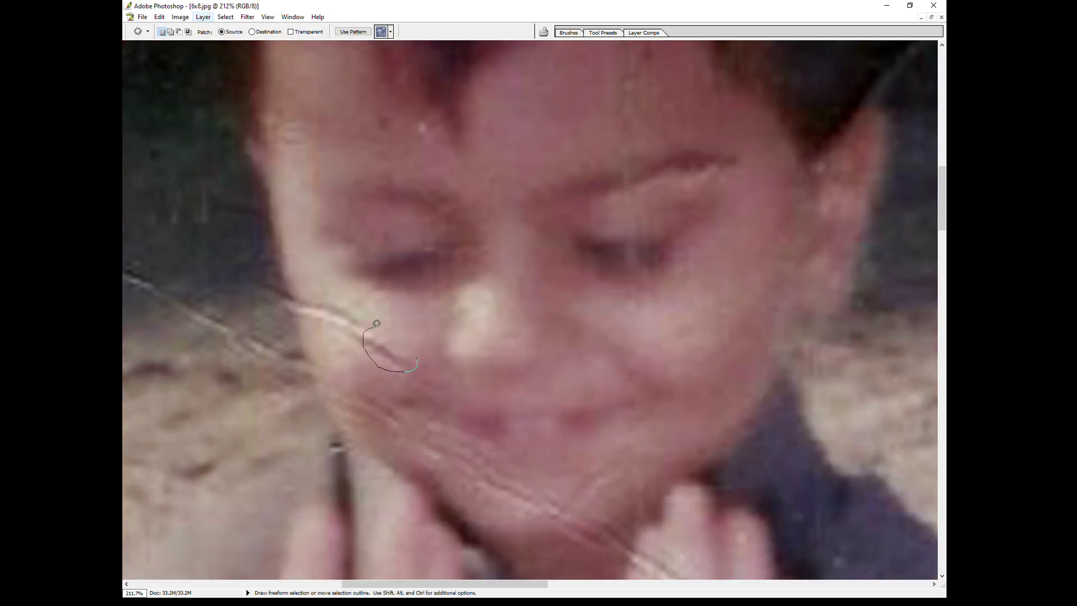
- Cover the white cheek scratch and a nearby small mark with clean skin
drag(376, 323, 356, 335)
drag(399, 308, 376, 310)
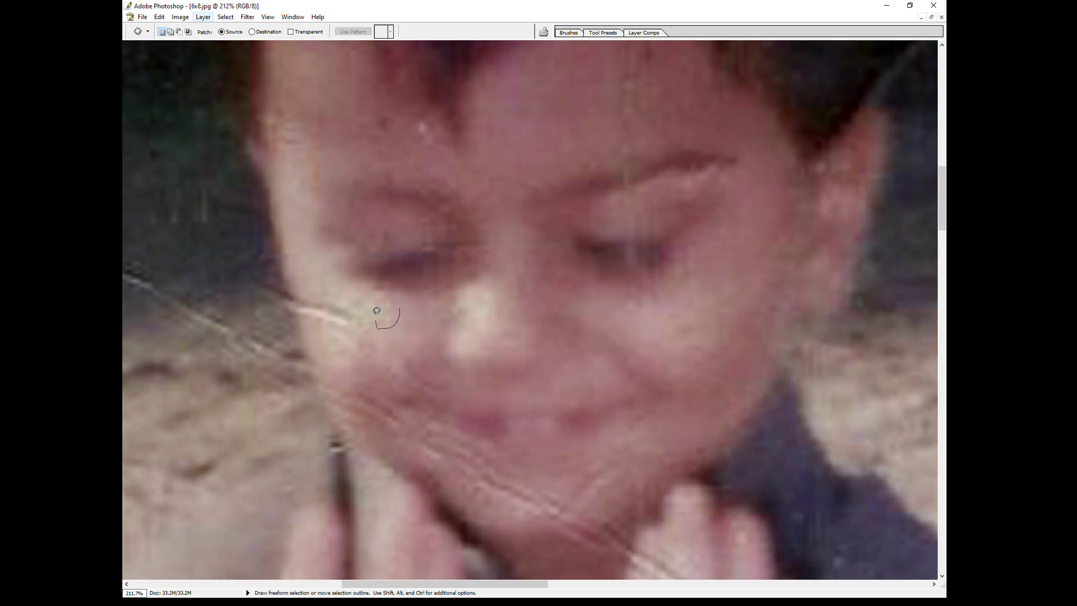
drag(357, 307, 373, 297)
drag(373, 297, 328, 300)
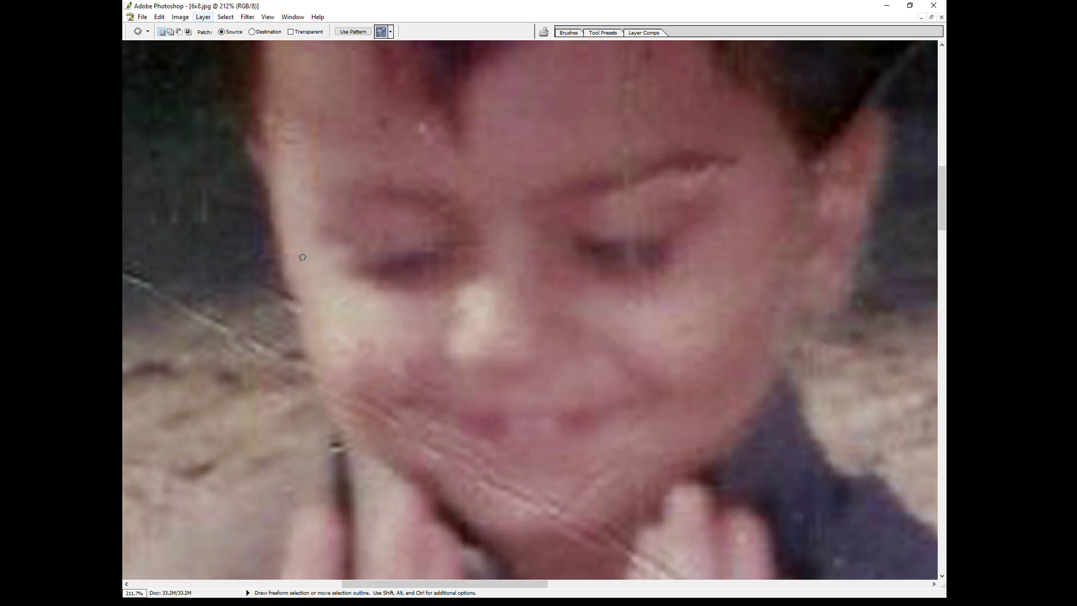
drag(294, 294, 300, 309)
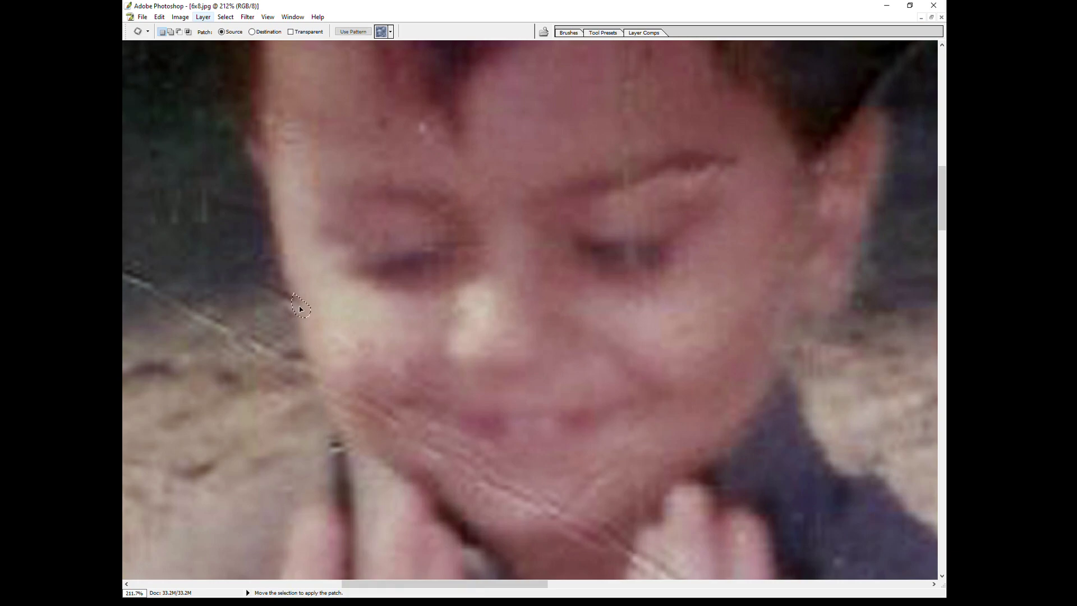
click(363, 342)
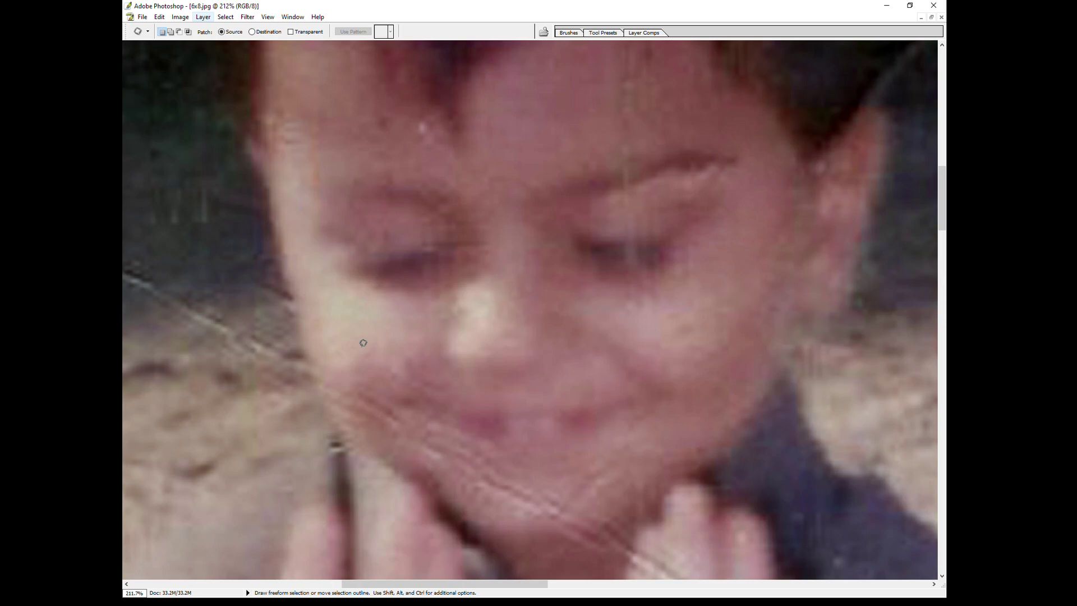
- Patch the next stretch of the cheek scratch beside the nose with clean skin
drag(407, 355, 408, 361)
drag(407, 360, 370, 355)
click(369, 354)
mouse_move(420, 379)
mouse_down()
mouse_move(393, 359)
mouse_move(411, 373)
mouse_up()
drag(411, 314, 375, 315)
- Patch the remaining scratches on the lower cheek
scroll(387, 331, down, 2)
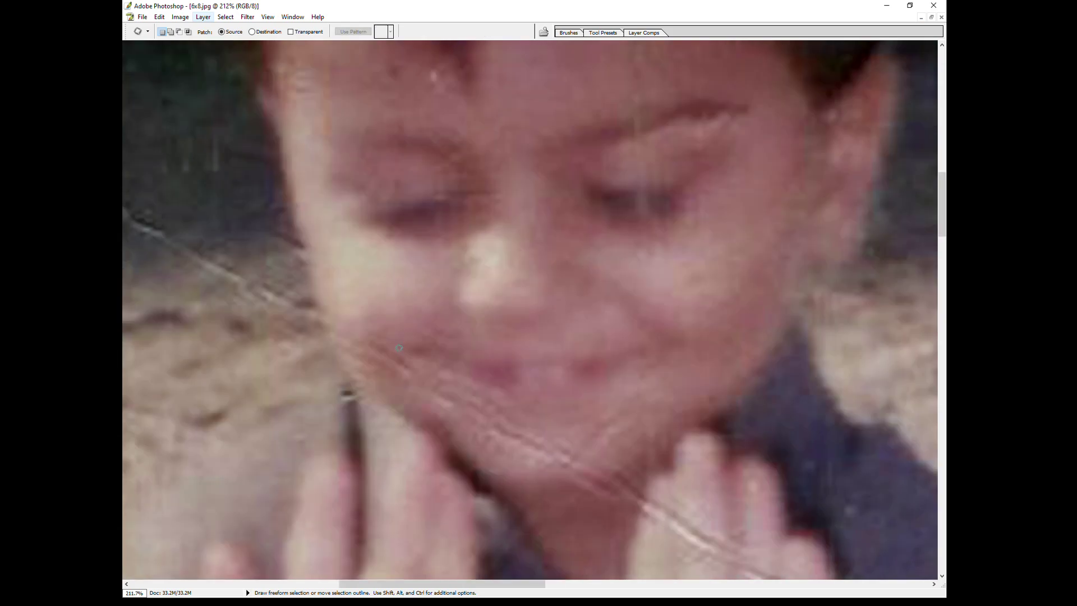
mouse_move(399, 347)
mouse_down()
mouse_move(365, 336)
mouse_move(370, 327)
mouse_up()
click(379, 357)
drag(377, 353, 335, 328)
click(336, 327)
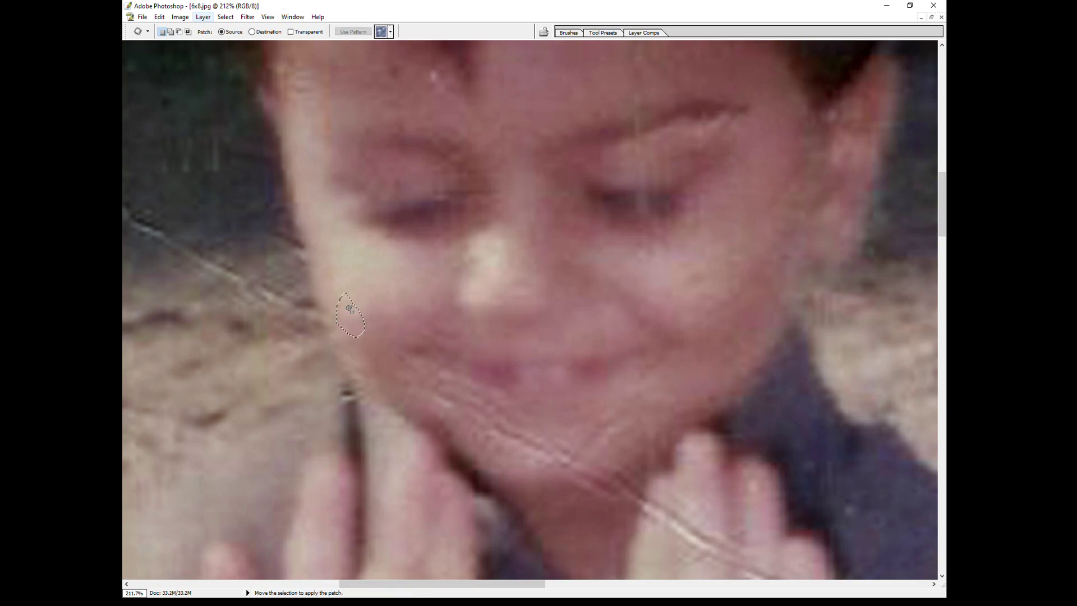
drag(386, 375, 342, 342)
click(394, 404)
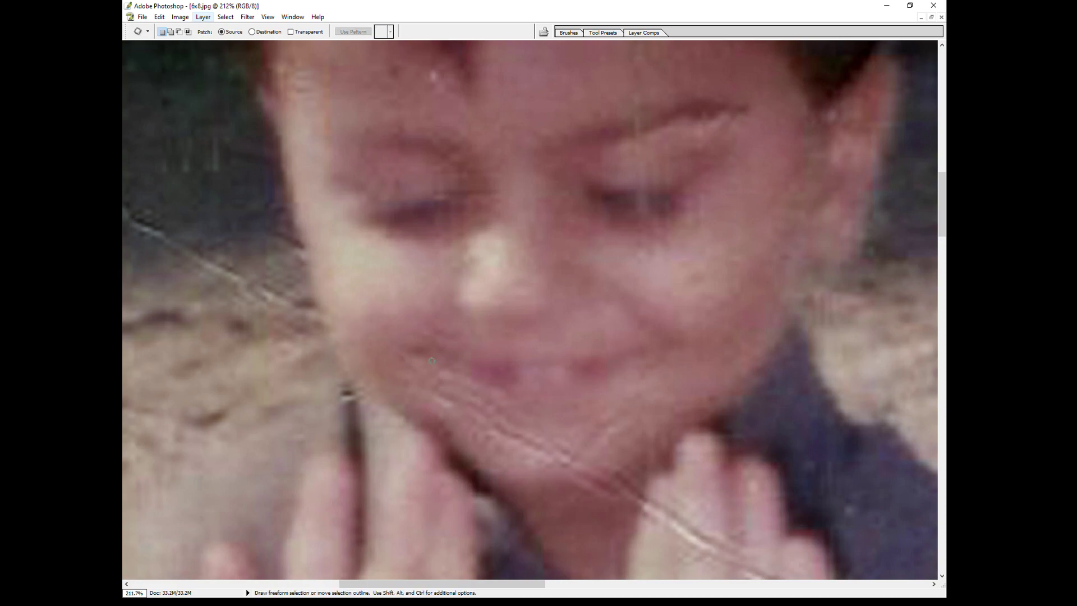
drag(425, 362, 400, 375)
click(399, 370)
- Pan toward the mouth and patch the first scratch on the chin
mouse_move(370, 342)
mouse_down()
mouse_move(418, 388)
mouse_move(468, 389)
mouse_move(477, 398)
mouse_move(464, 409)
mouse_up()
key(space)
click(496, 429)
mouse_move(573, 444)
mouse_down()
mouse_move(530, 454)
mouse_move(541, 435)
mouse_move(497, 425)
mouse_up()
click(576, 437)
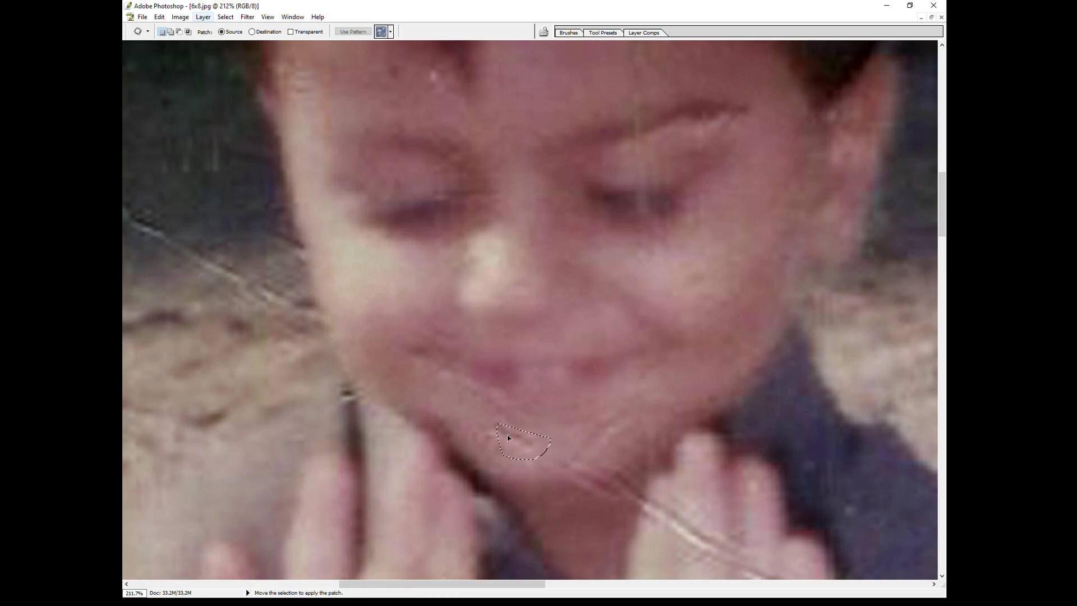
click(508, 437)
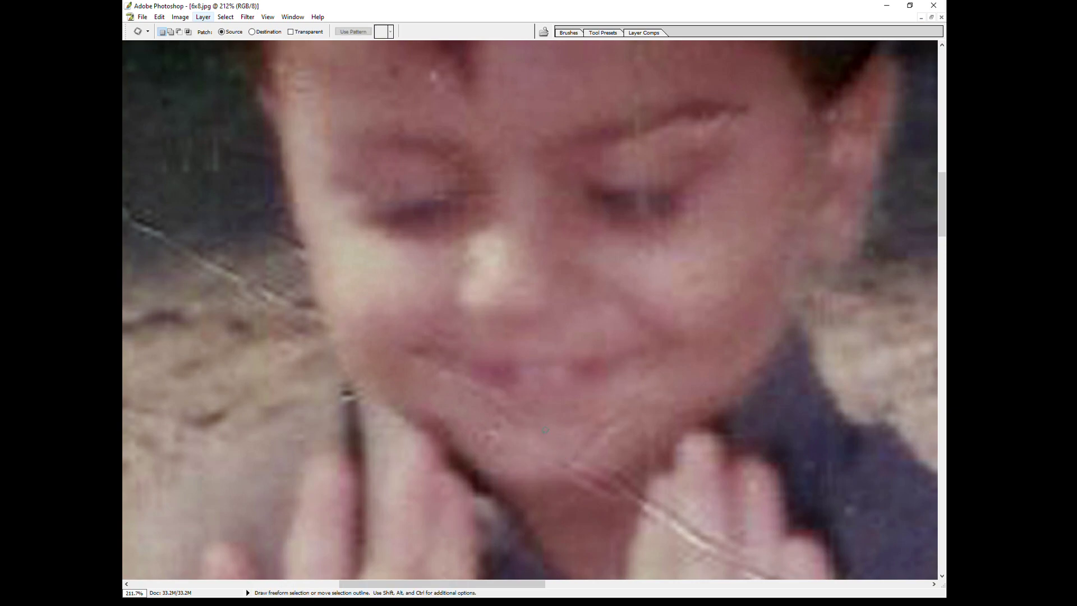
- Patch further sections of the chin scratch and outline the next one
mouse_move(503, 415)
mouse_down()
mouse_move(478, 446)
mouse_move(538, 426)
mouse_up()
click(538, 426)
drag(581, 449, 548, 434)
click(548, 433)
drag(612, 447, 597, 419)
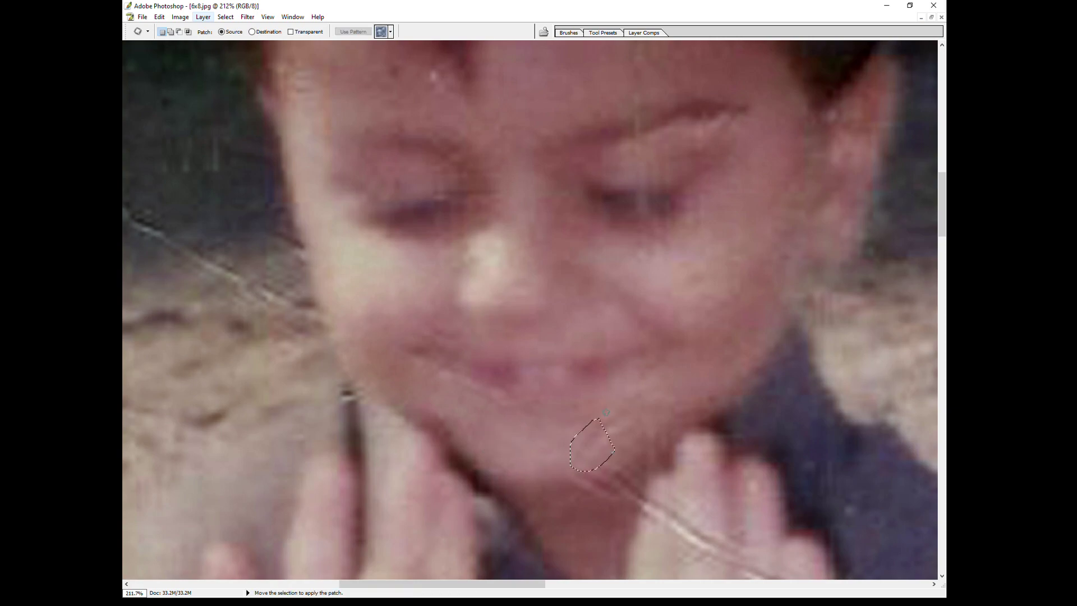
click(605, 412)
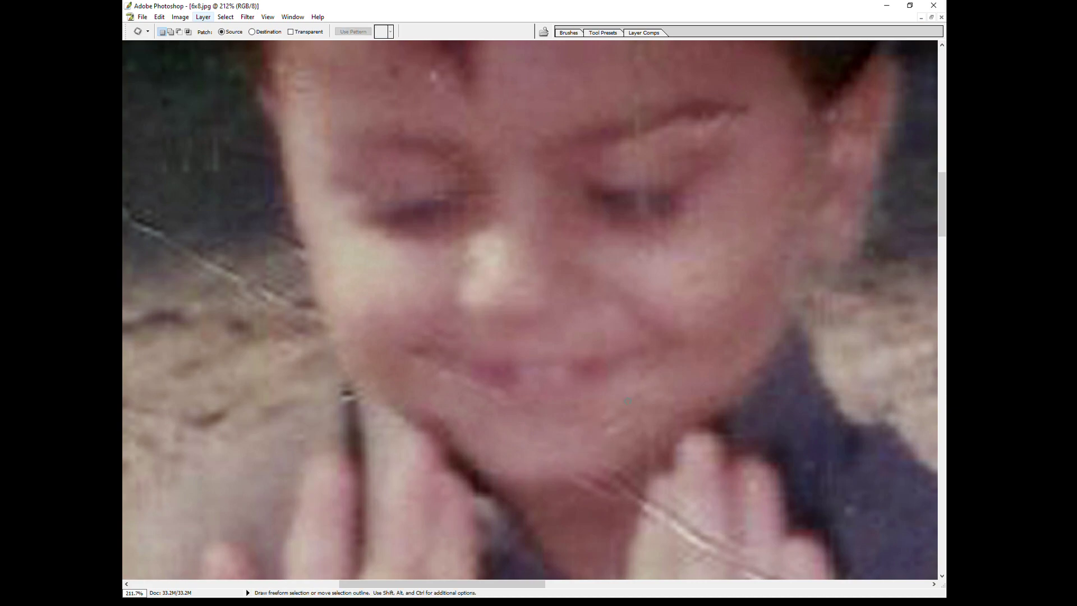
click(571, 436)
mouse_move(620, 464)
mouse_down()
mouse_move(597, 449)
mouse_move(606, 488)
mouse_move(630, 464)
mouse_move(584, 460)
mouse_move(624, 443)
mouse_move(572, 456)
mouse_move(608, 458)
mouse_up()
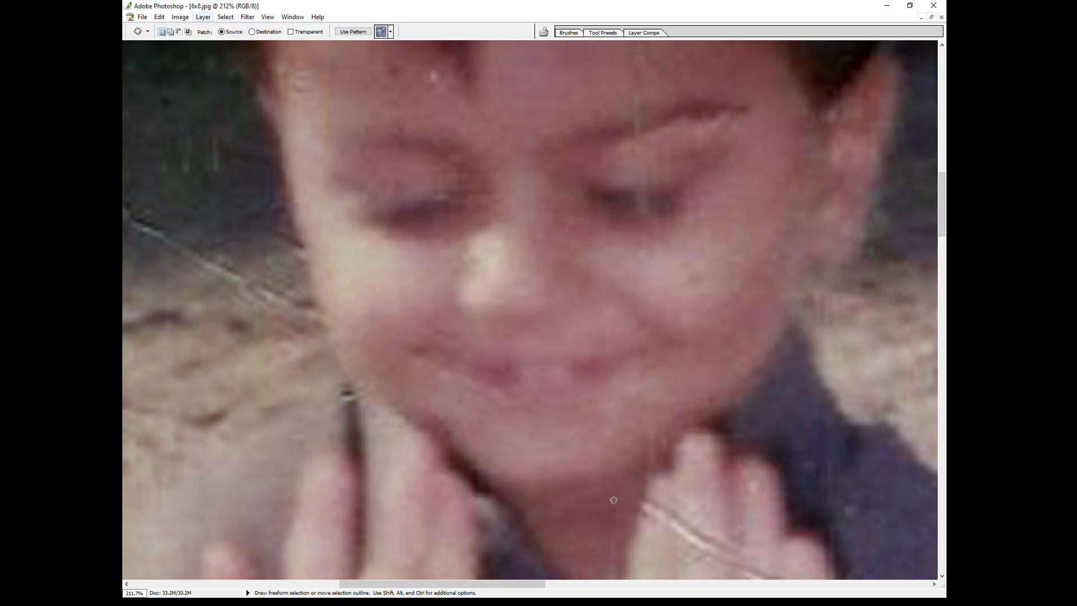
- Finish the chin scratch and patch the scratch across a finger
mouse_move(615, 482)
mouse_down()
mouse_move(574, 507)
mouse_move(587, 513)
mouse_up()
scroll(587, 513, down, 2)
mouse_move(671, 455)
mouse_down()
mouse_move(688, 473)
mouse_move(634, 481)
mouse_move(629, 438)
mouse_move(638, 468)
mouse_up()
drag(706, 470, 715, 487)
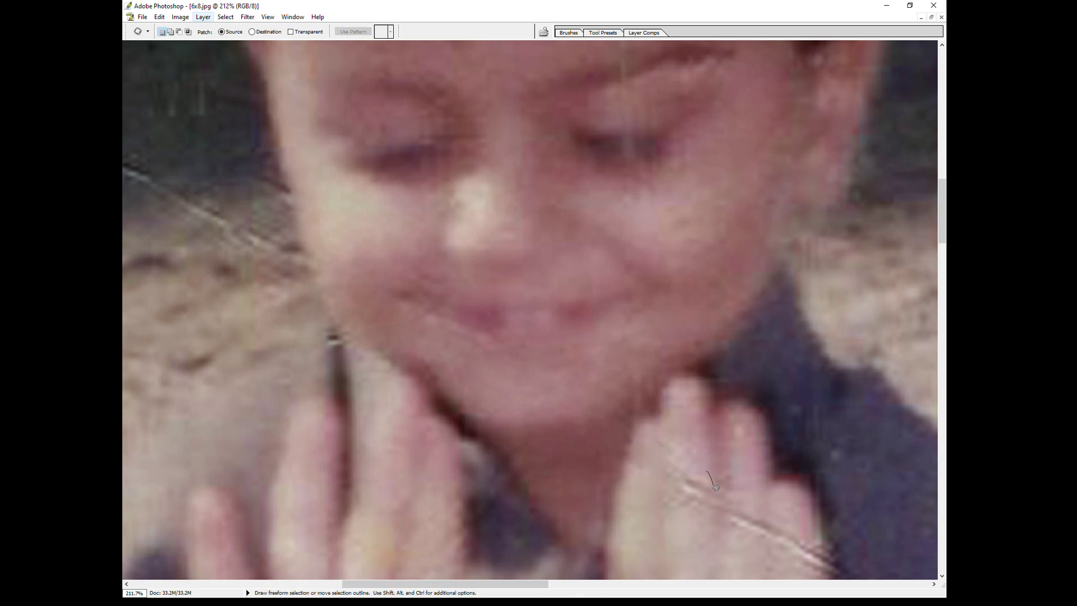
drag(691, 440, 678, 447)
key(ctrl+d)
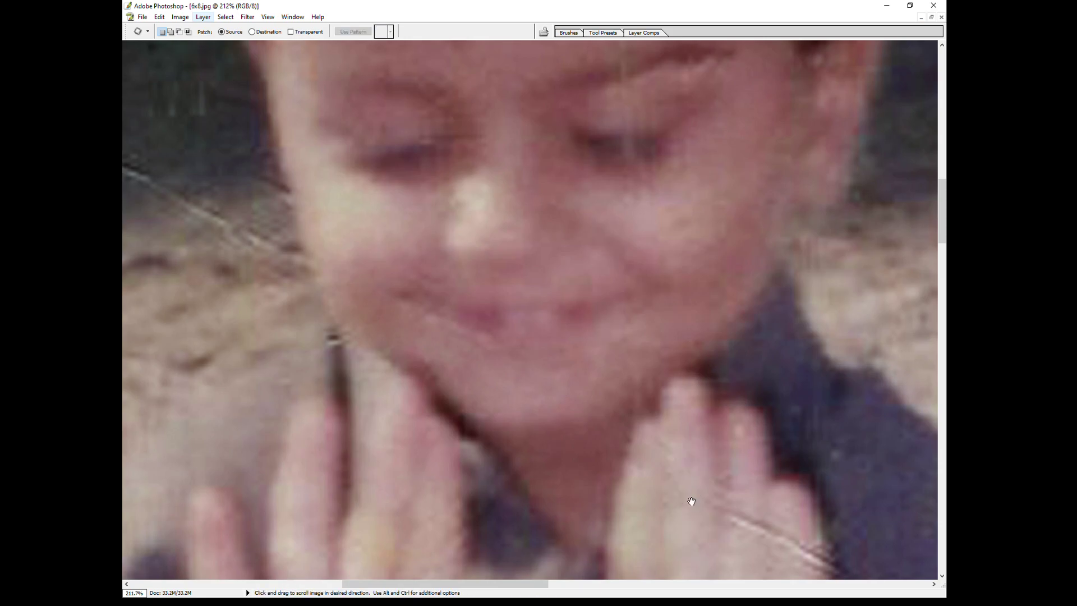
- Patch scratch segments on the right hand's finger and back
drag(691, 501, 687, 416)
drag(681, 353, 674, 414)
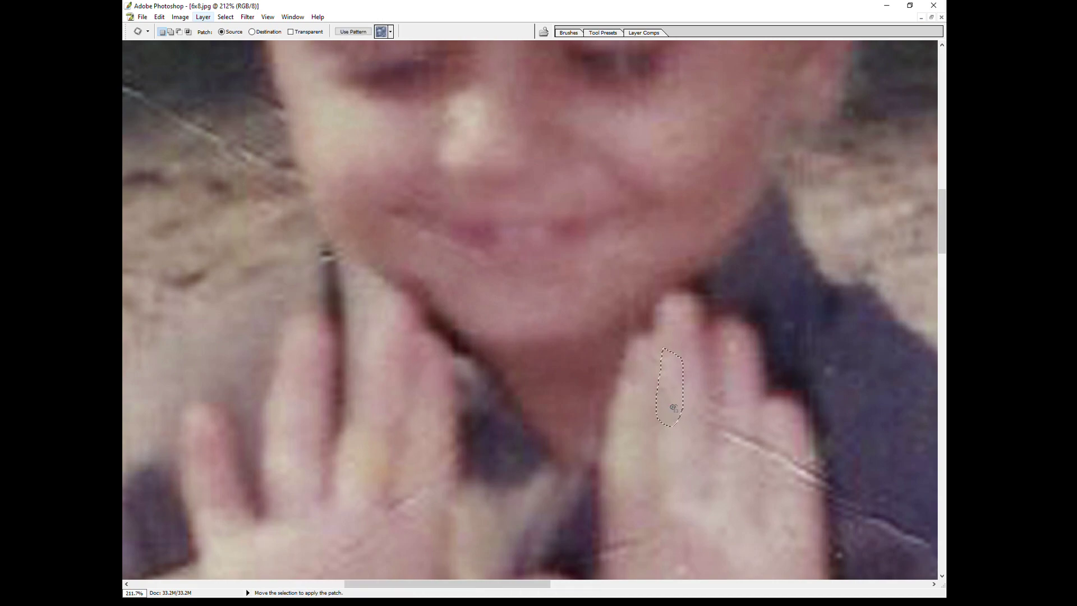
key(ctrl+d)
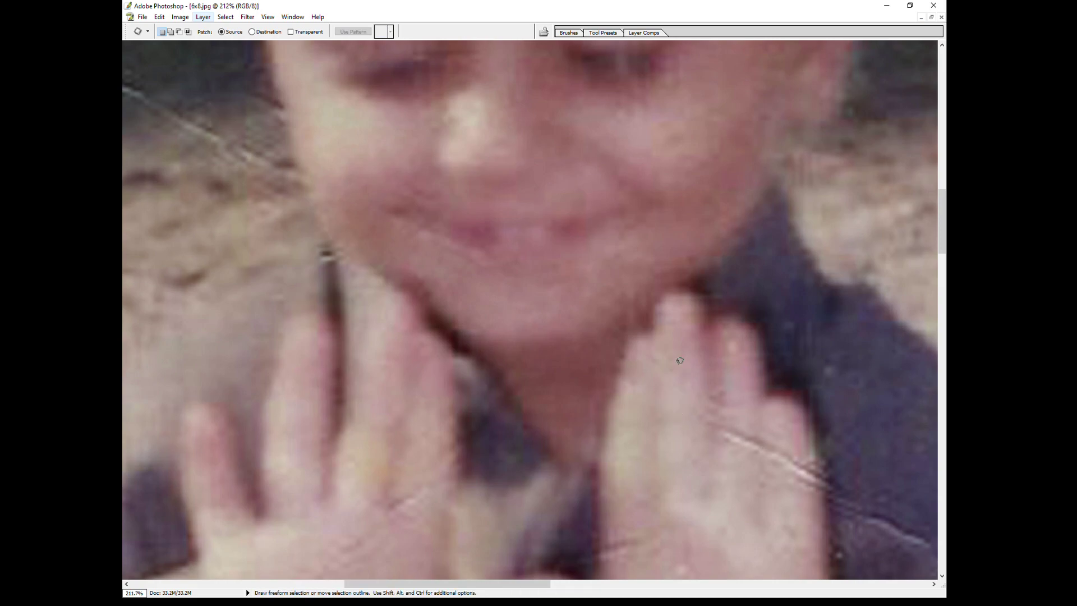
mouse_move(746, 432)
mouse_down()
mouse_move(762, 441)
mouse_move(721, 457)
mouse_move(716, 354)
mouse_move(729, 426)
mouse_up()
key(ctrl+d)
key(ctrl+d)
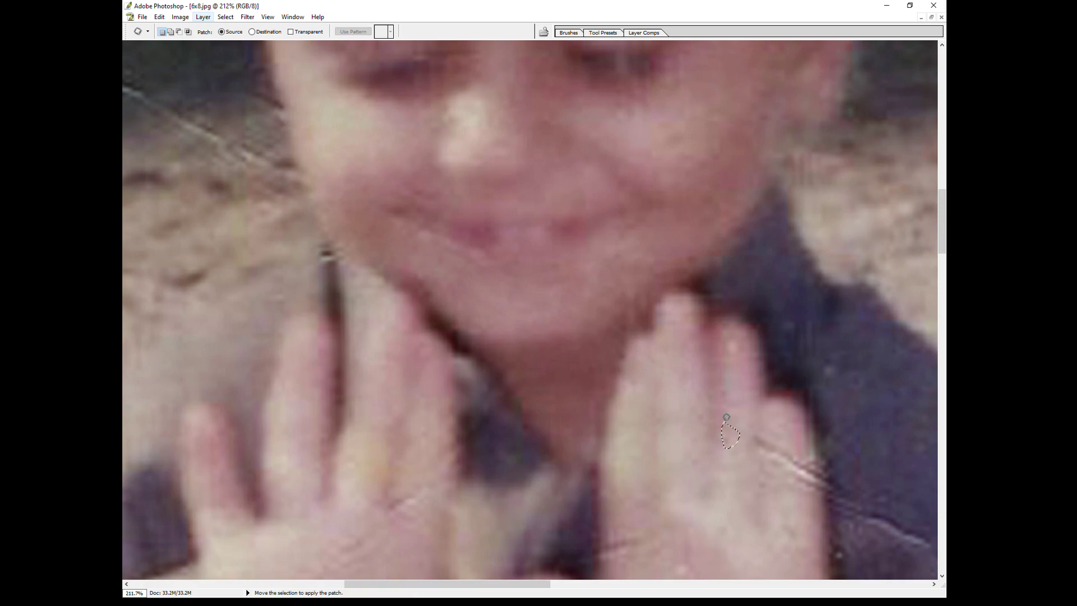
- Patch the remaining small scratch pieces across the right hand
drag(753, 428, 806, 481)
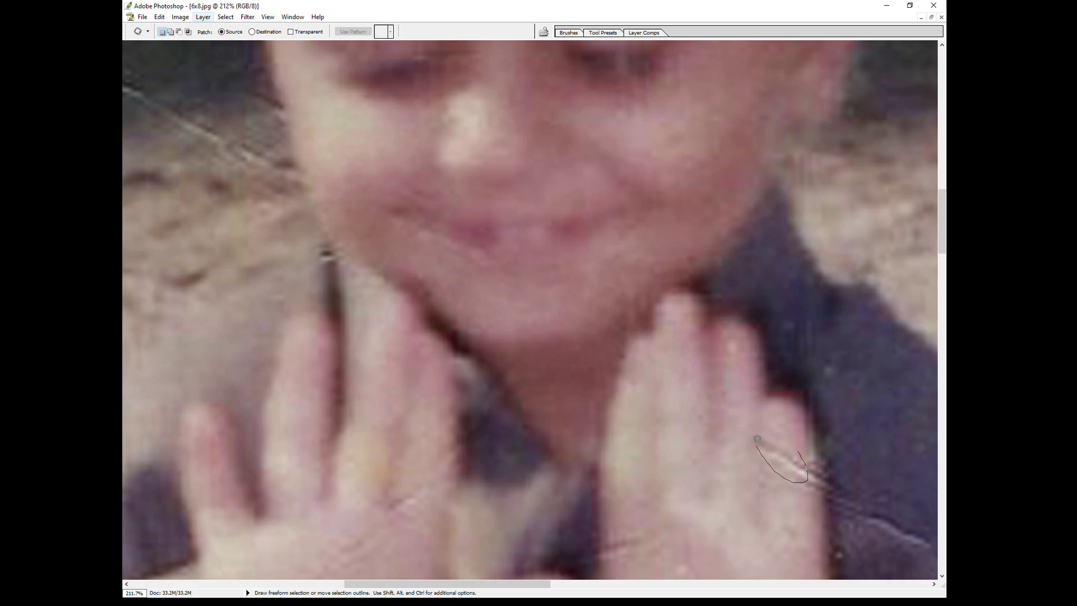
mouse_move(783, 444)
mouse_down()
mouse_move(760, 451)
mouse_move(771, 458)
mouse_up()
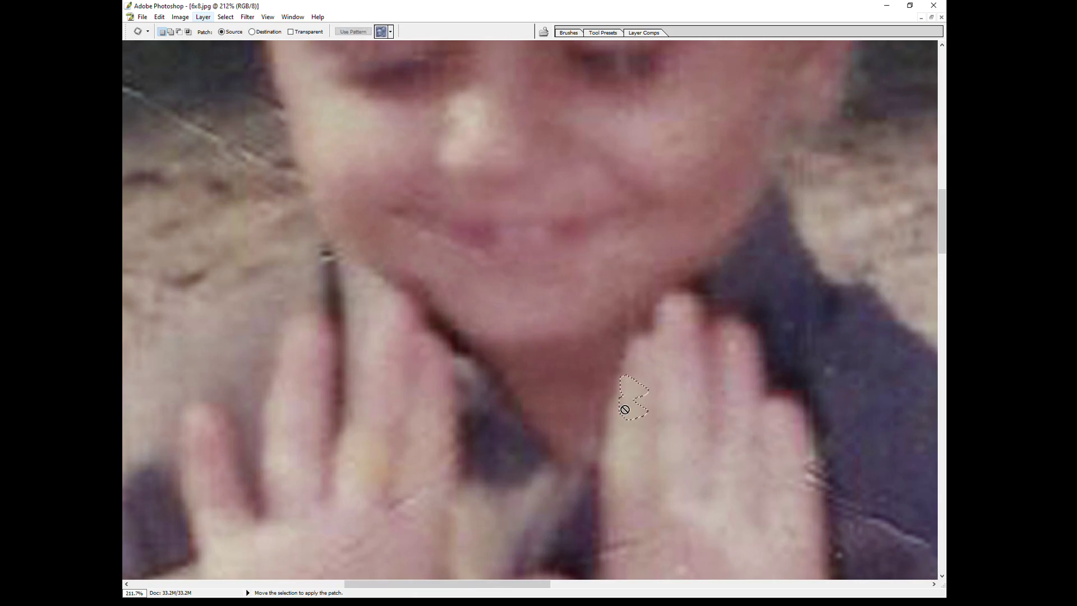
scroll(634, 376, down, 3)
scroll(633, 375, right, 1)
mouse_move(781, 340)
mouse_down()
mouse_move(777, 381)
mouse_move(763, 358)
mouse_move(744, 371)
mouse_move(746, 434)
mouse_up()
- Patch marks on the right palm, undoing one deselect, then pan back up toward the face
click(642, 419)
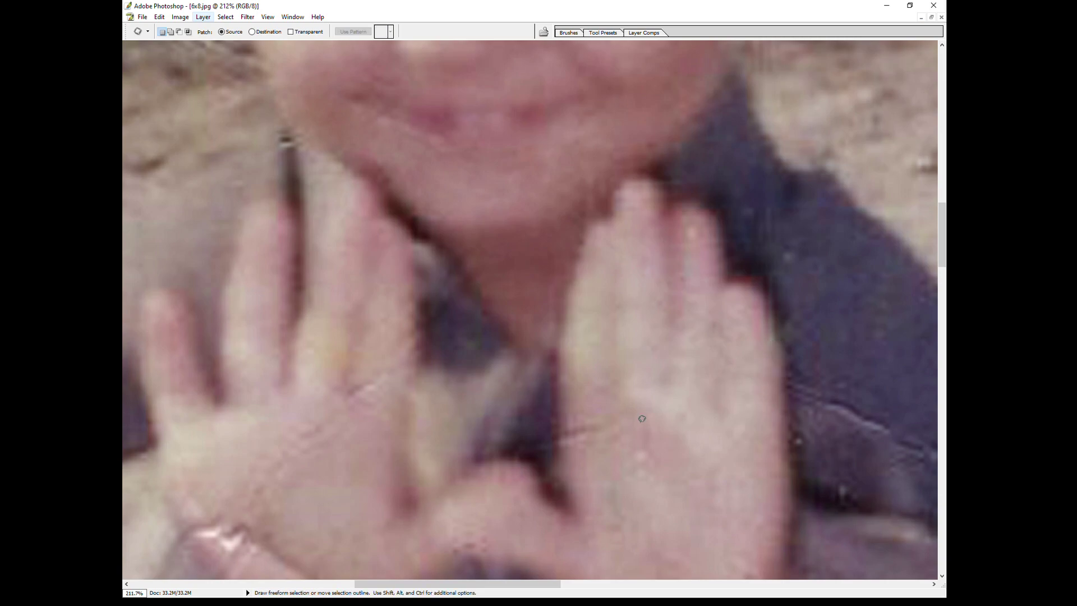
drag(654, 435, 566, 462)
click(577, 432)
key(ctrl+z)
mouse_move(571, 413)
mouse_down()
mouse_move(552, 445)
mouse_move(535, 443)
mouse_up()
drag(393, 398, 489, 308)
scroll(555, 305, up, 5)
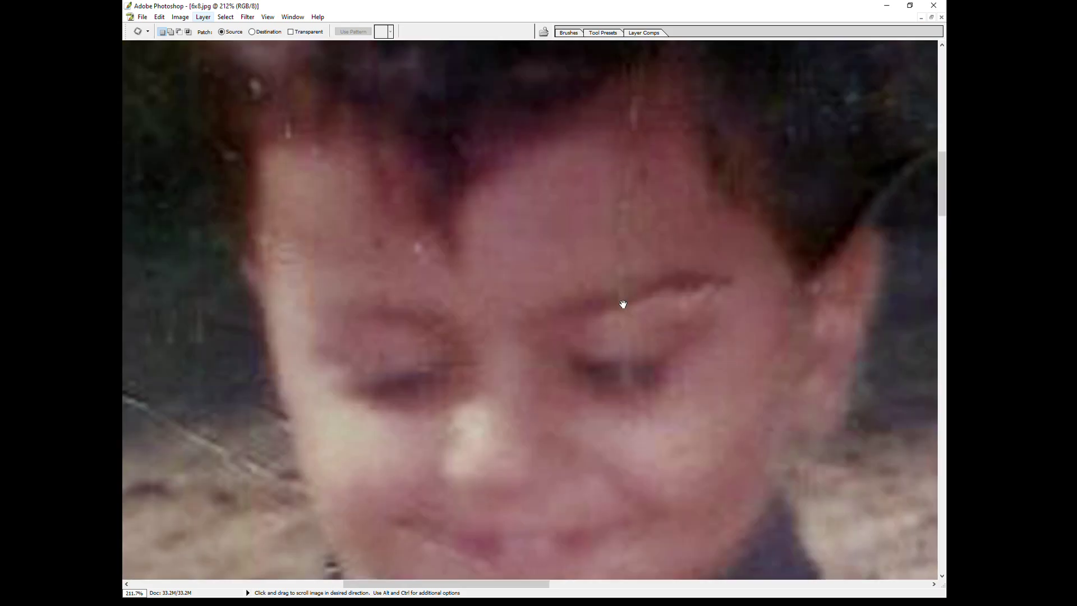
- Patch the vertical scratch from the eyebrow through the forehead into the hair, then fit the photo on screen
drag(620, 304, 621, 277)
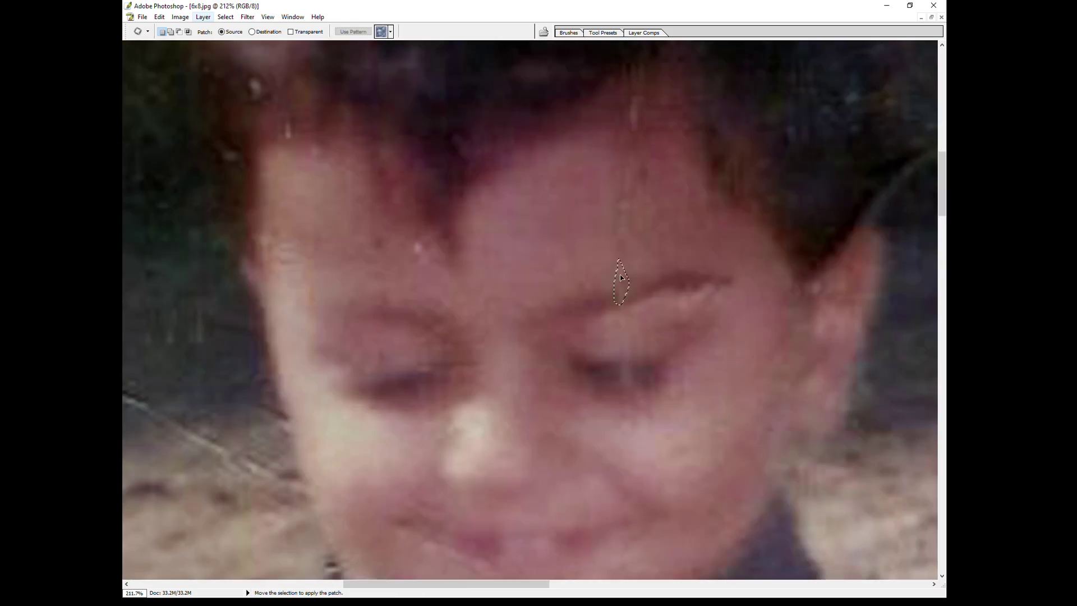
mouse_move(645, 209)
mouse_down()
mouse_move(627, 150)
mouse_move(585, 187)
mouse_up()
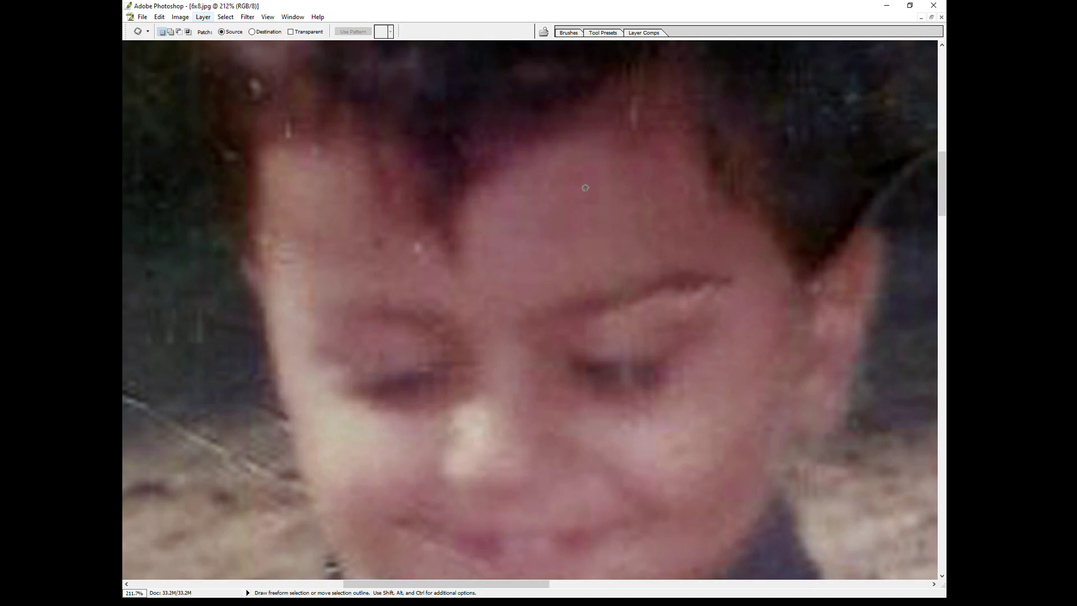
scroll(584, 188, up, 2)
mouse_move(651, 225)
mouse_down()
mouse_move(632, 240)
mouse_move(593, 216)
mouse_up()
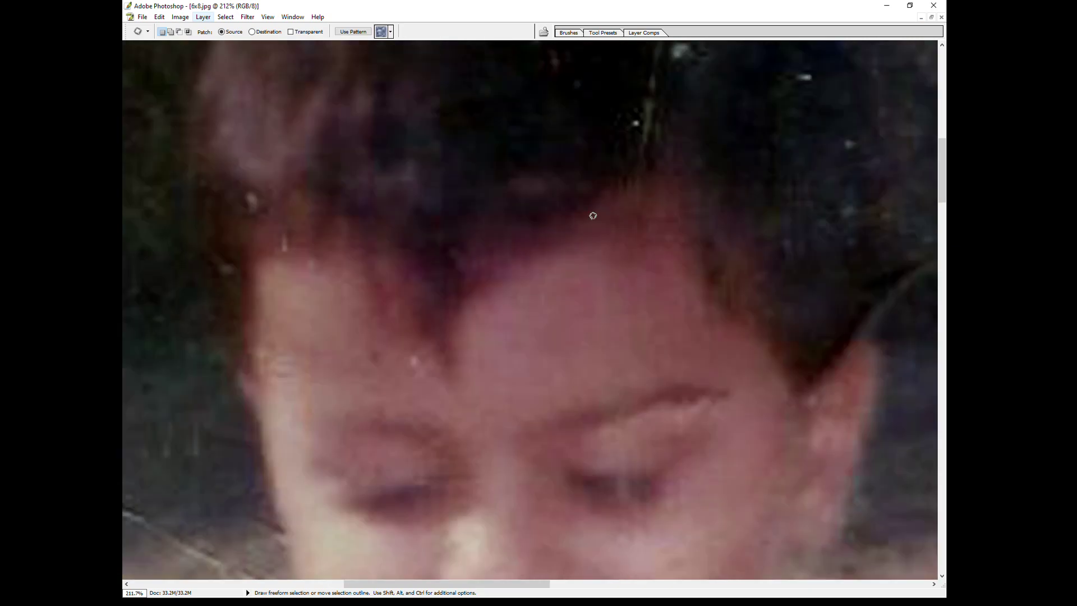
drag(641, 144, 572, 88)
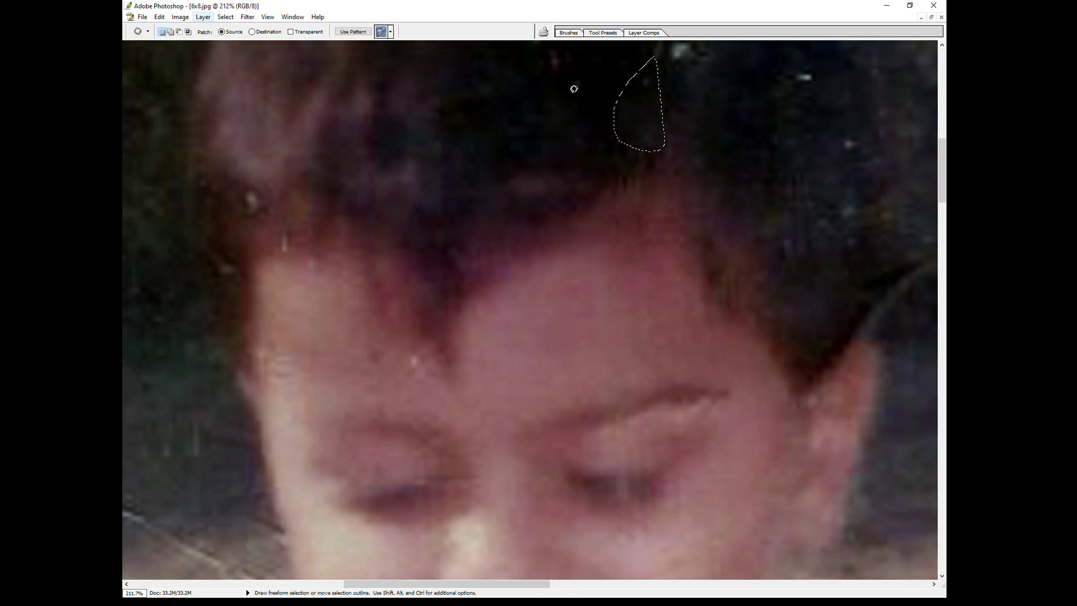
key(ctrl+d)
scroll(612, 88, up, 3)
mouse_move(684, 200)
mouse_down()
mouse_move(681, 287)
mouse_move(619, 269)
mouse_up()
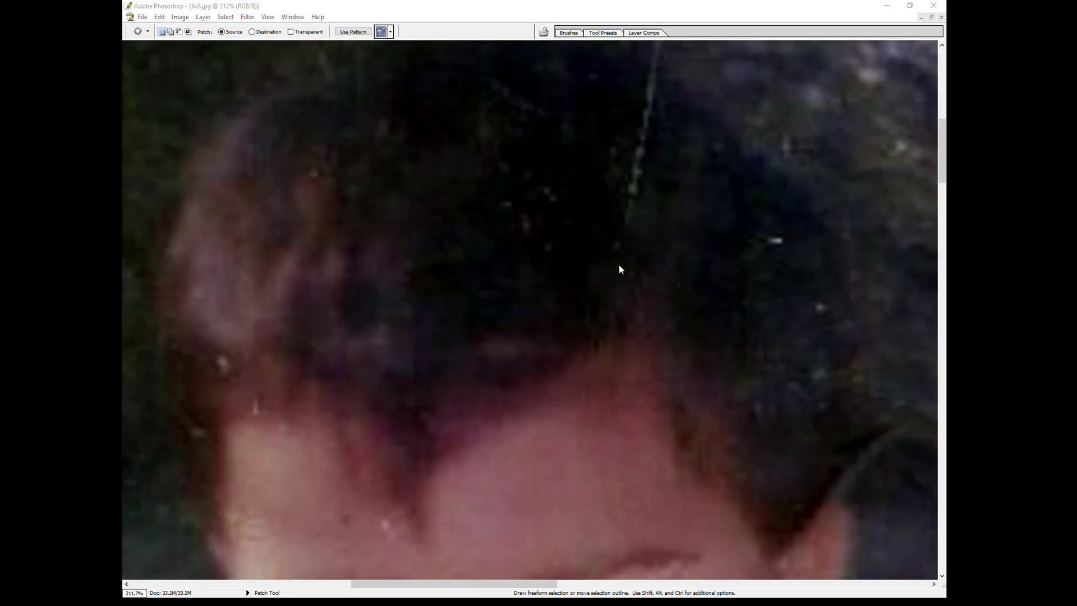
key(ctrl+d)
key(ctrl+0)
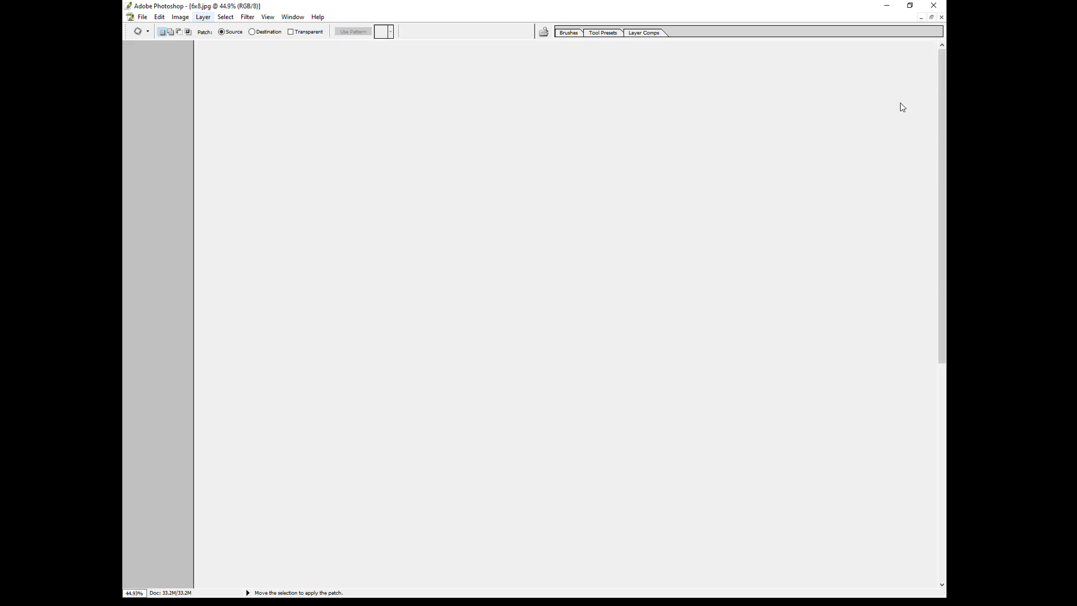
- Review the full retouched image and save it as a JPEG with Ctrl+S
scroll(564, 243, down, 5)
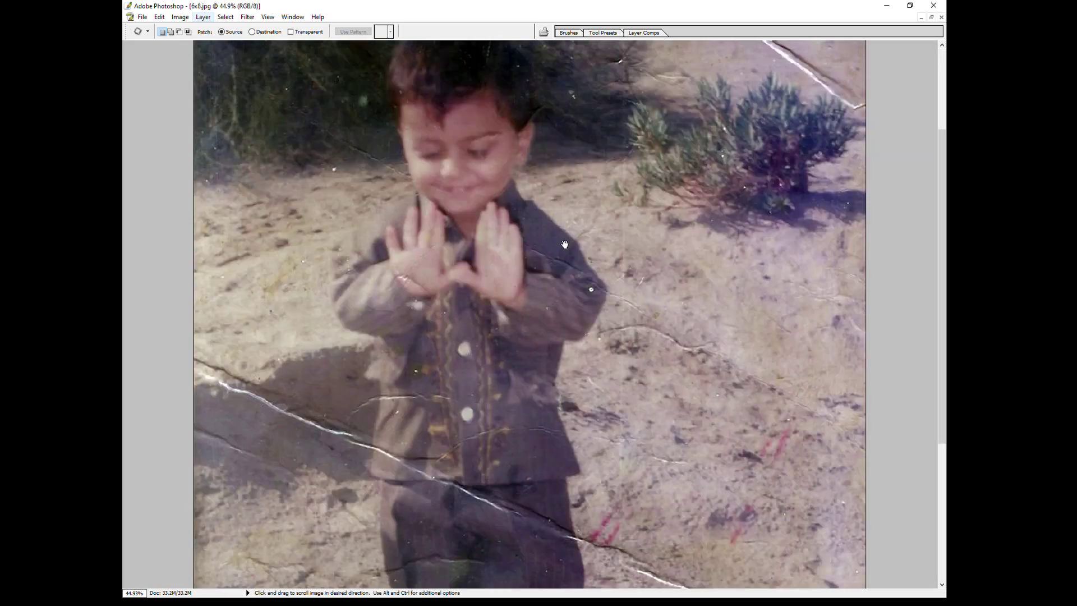
scroll(900, 226, up, 4)
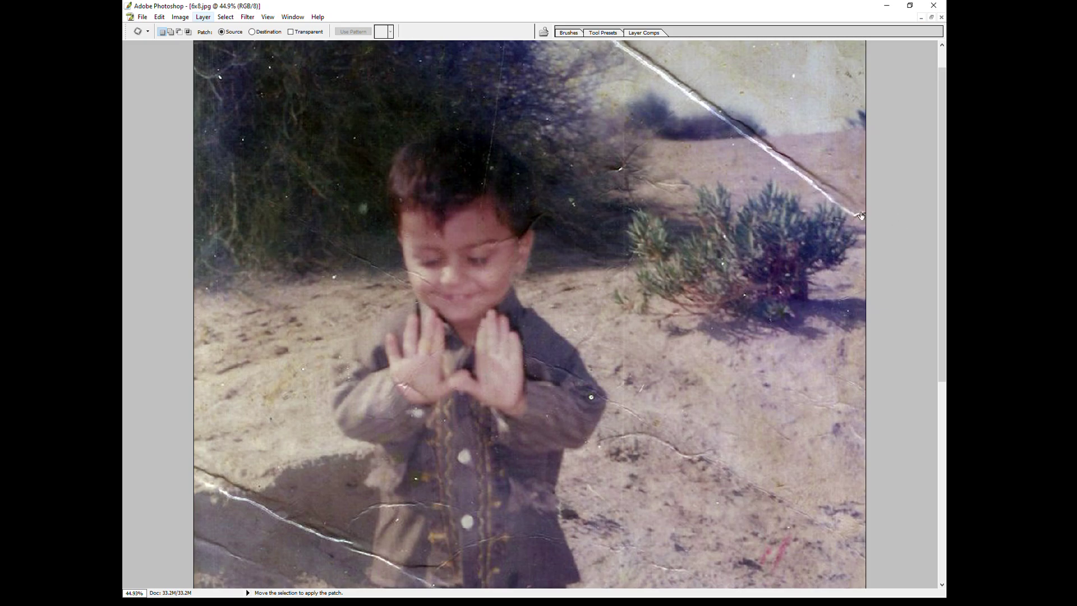
key(ctrl+s)
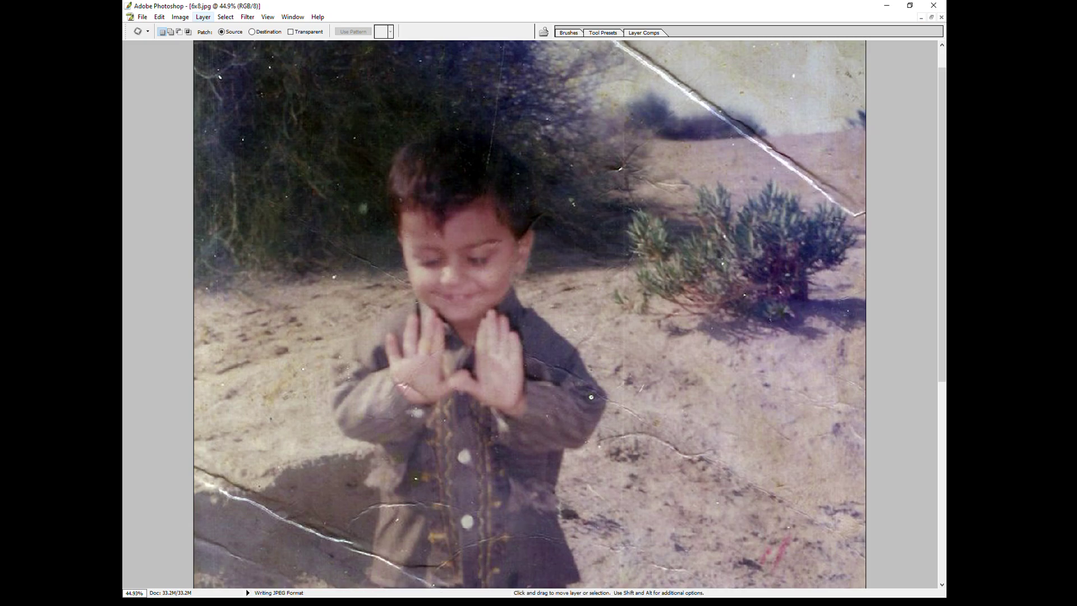